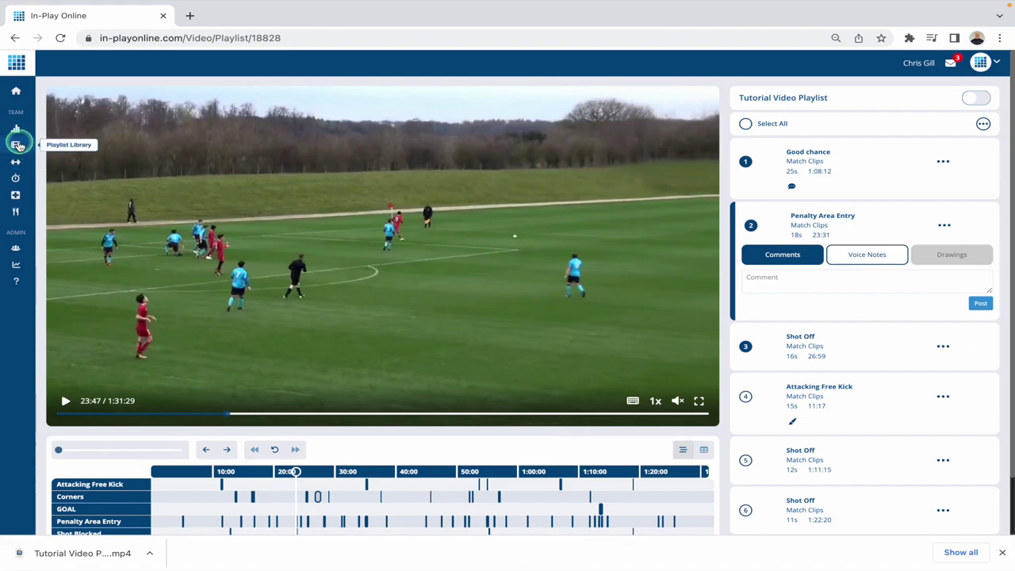
Open the Playlist Library and browse the playlist cards, including the 6-clip Multi Video Playlist
click(20, 147)
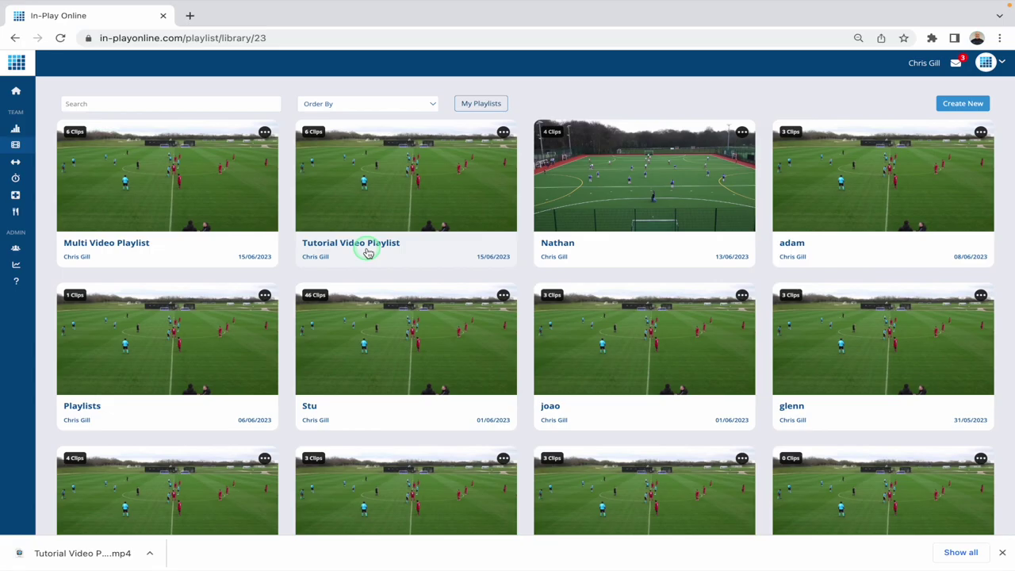
scroll(449, 281, down, 20)
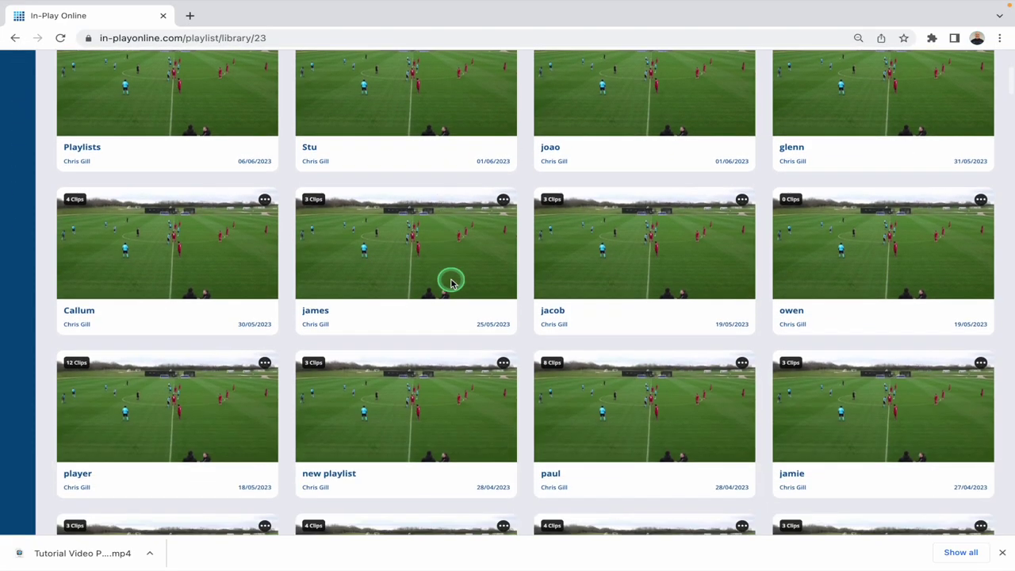
scroll(451, 284, down, 15)
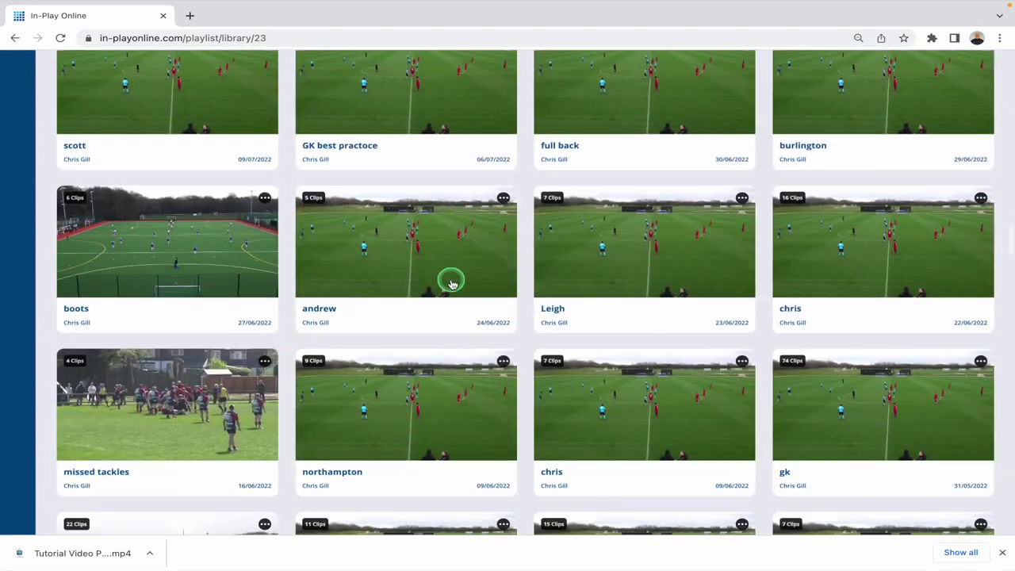
scroll(450, 284, up, 20)
scroll(450, 284, up, 15)
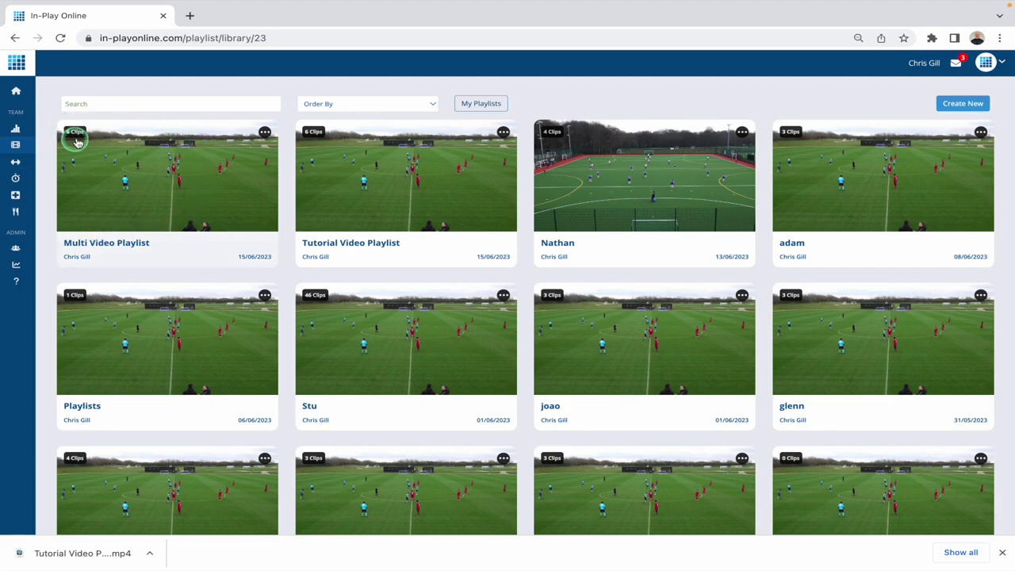
click(265, 133)
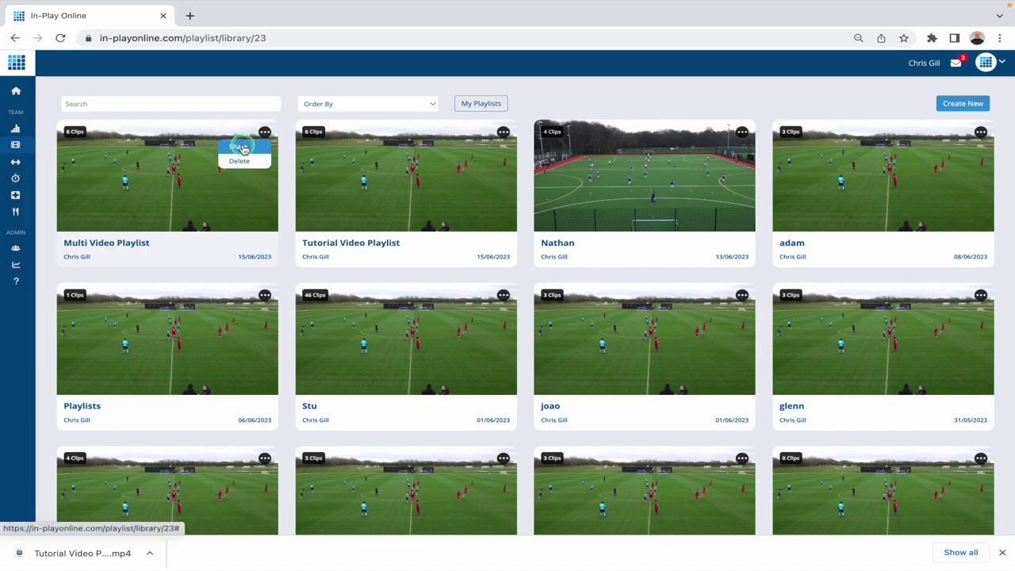
click(246, 146)
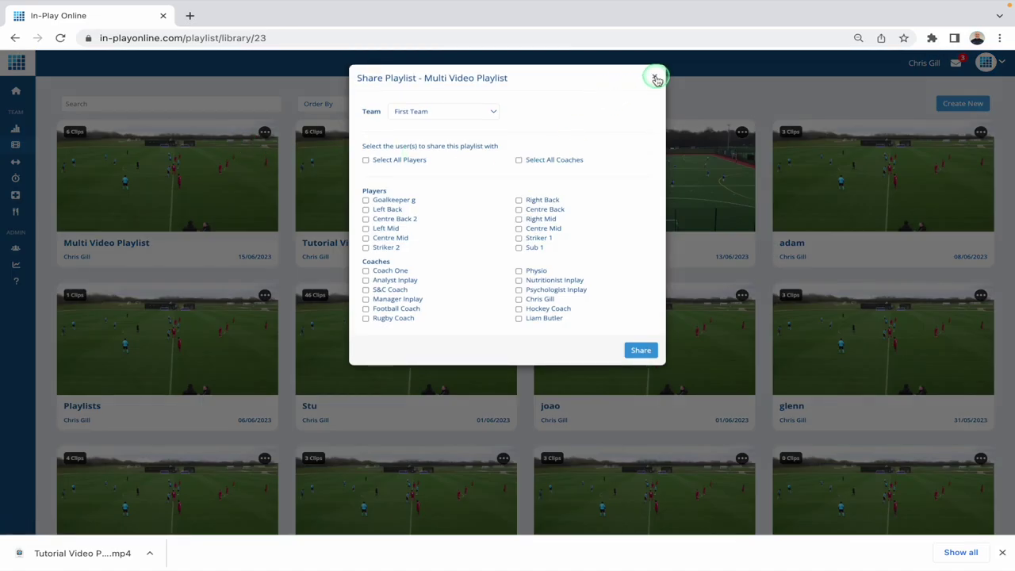
click(655, 80)
click(265, 133)
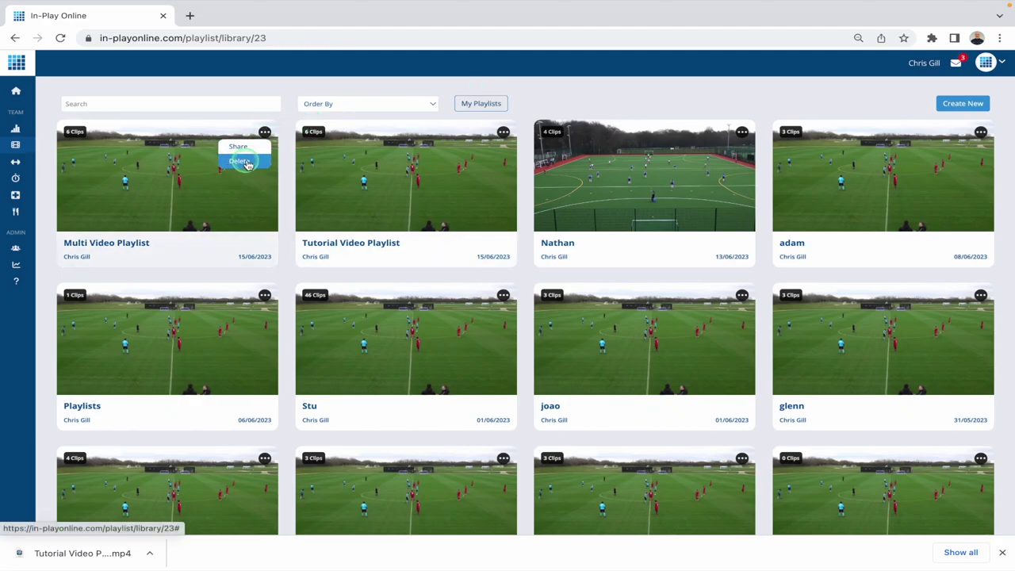
click(286, 161)
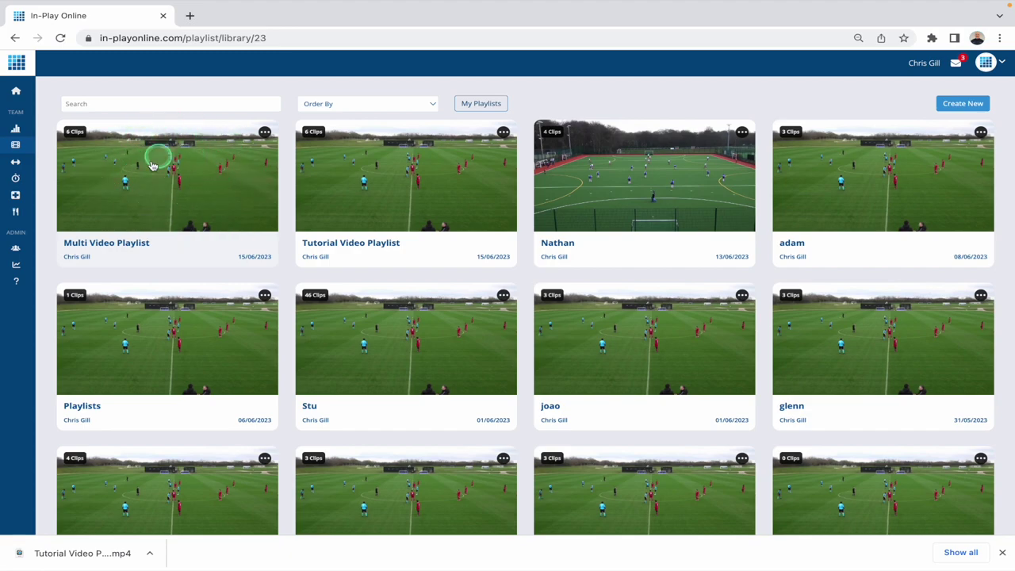
click(191, 196)
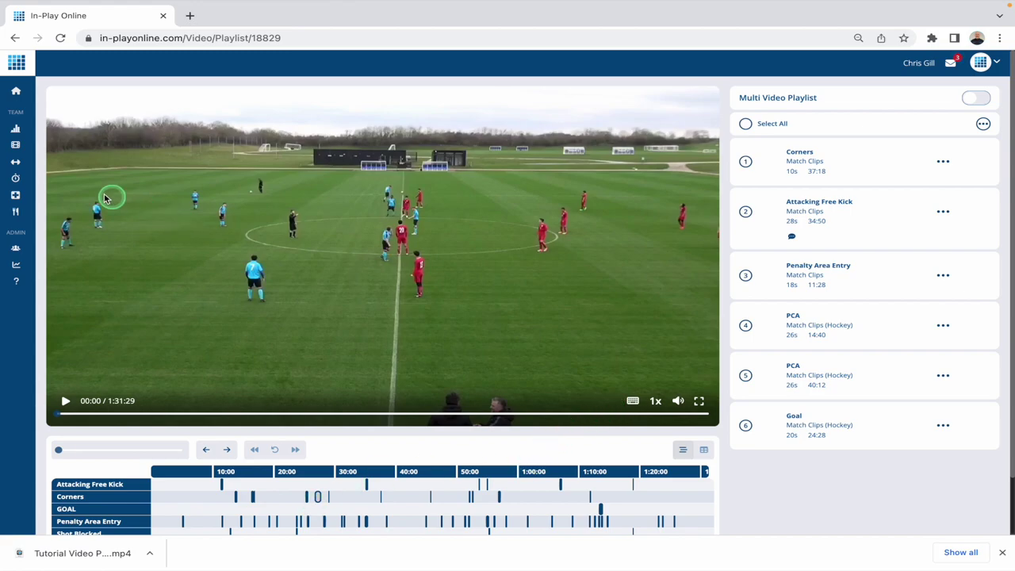
click(17, 146)
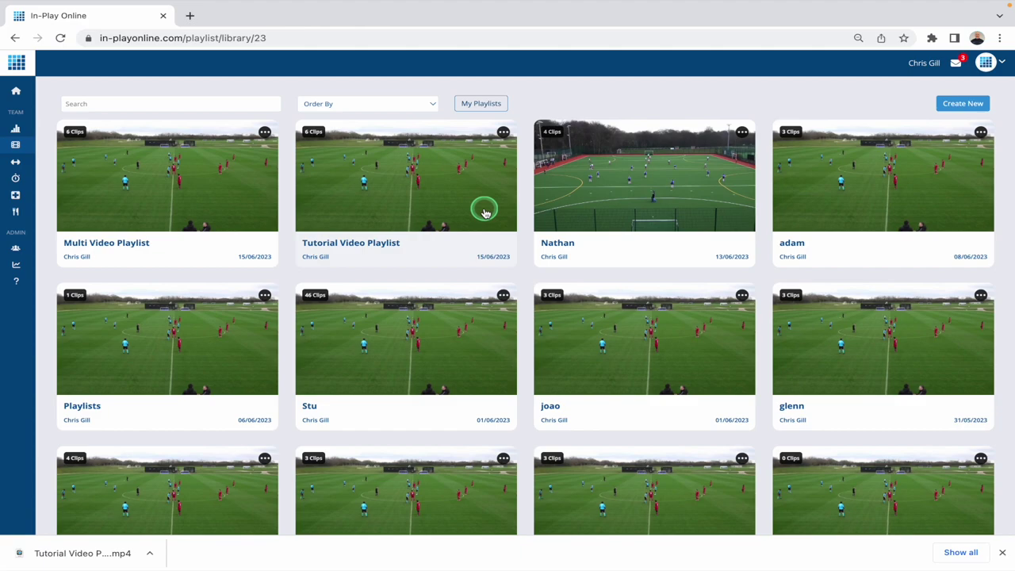
click(484, 105)
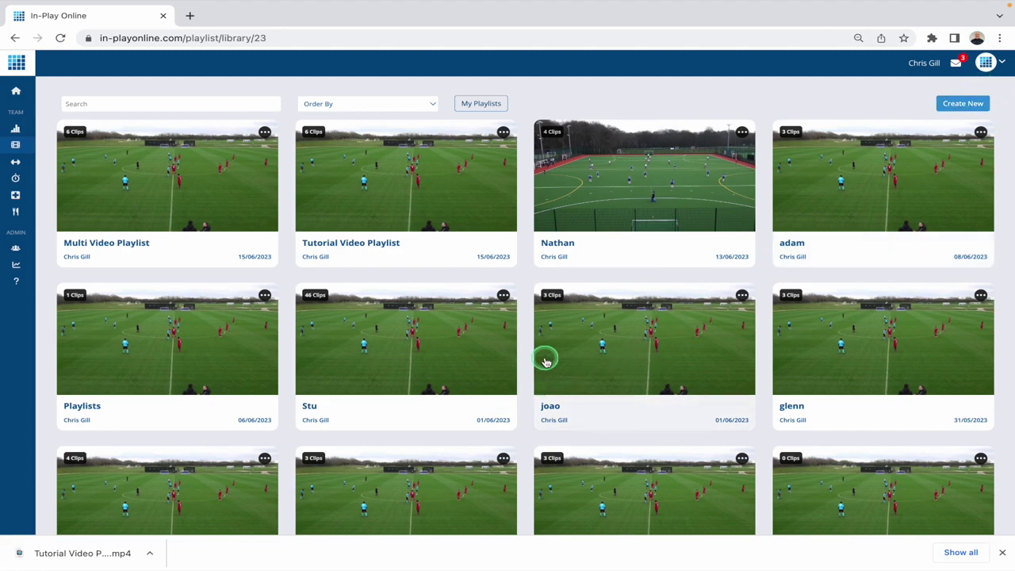
click(964, 107)
click(489, 119)
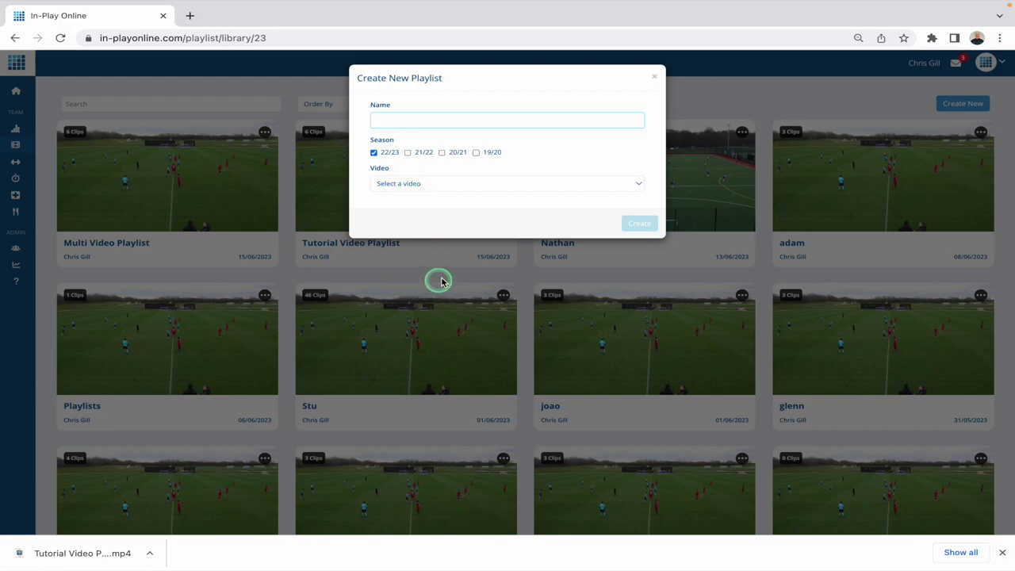
click(413, 184)
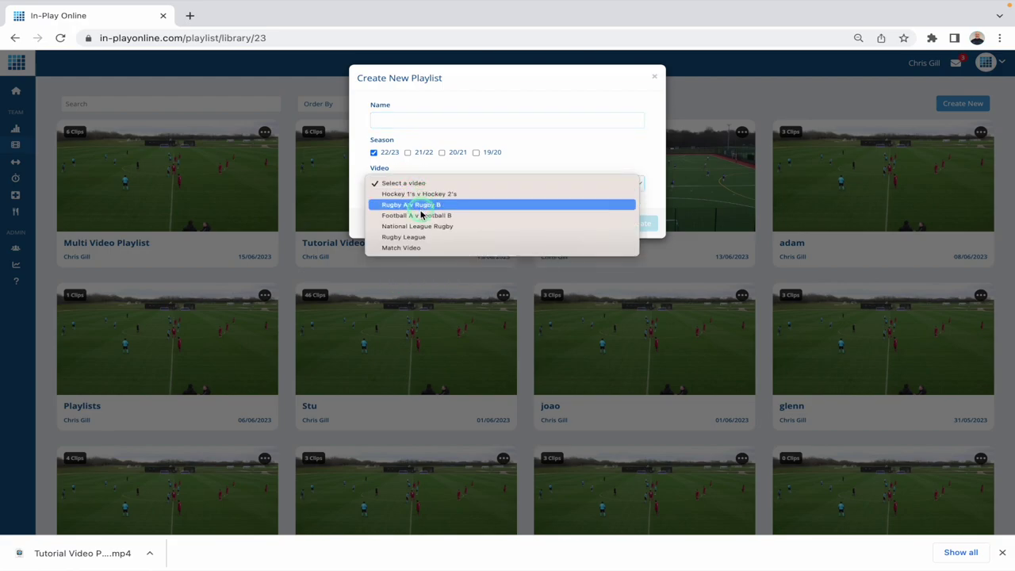
click(420, 216)
click(396, 219)
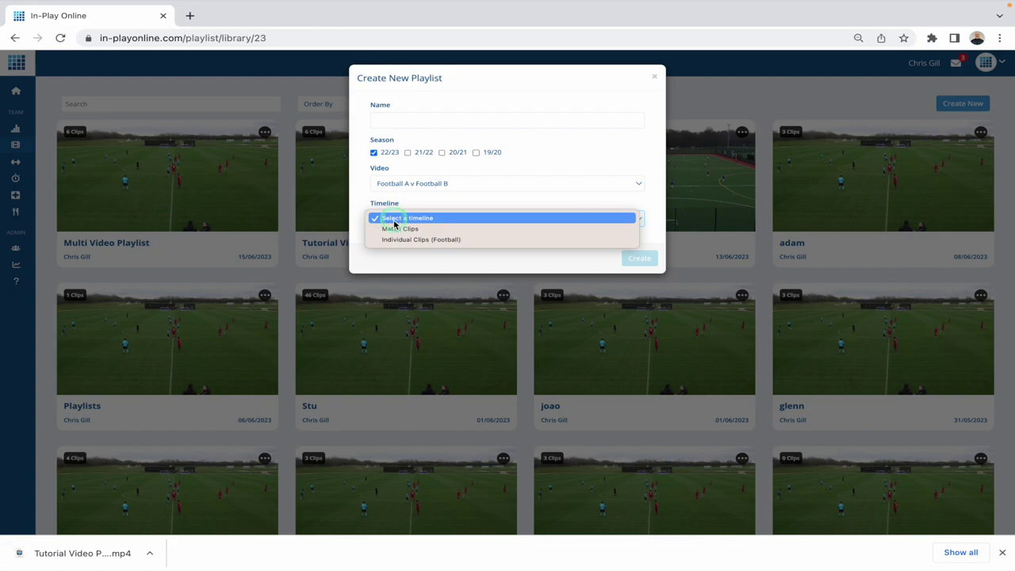
click(566, 94)
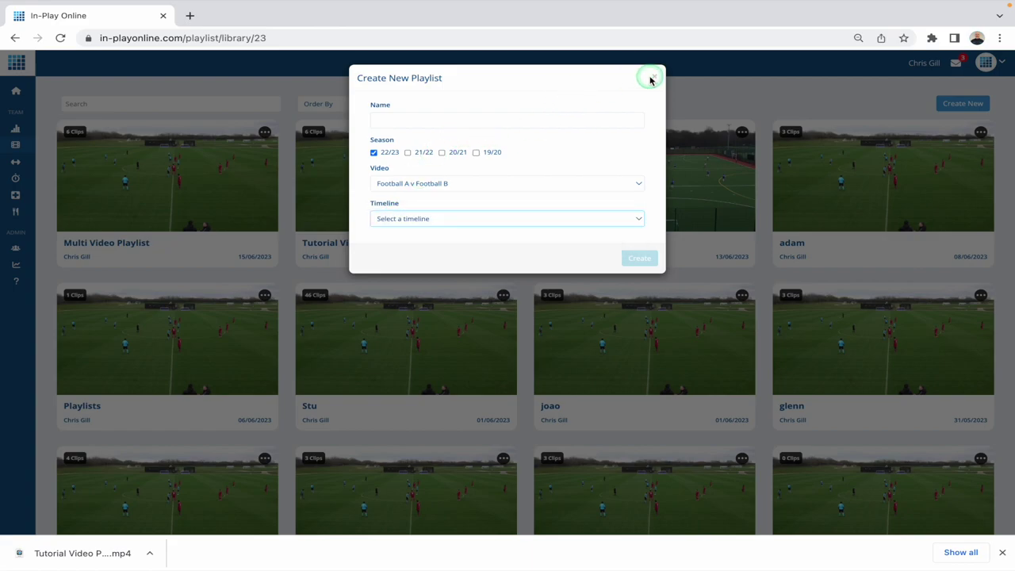
click(654, 76)
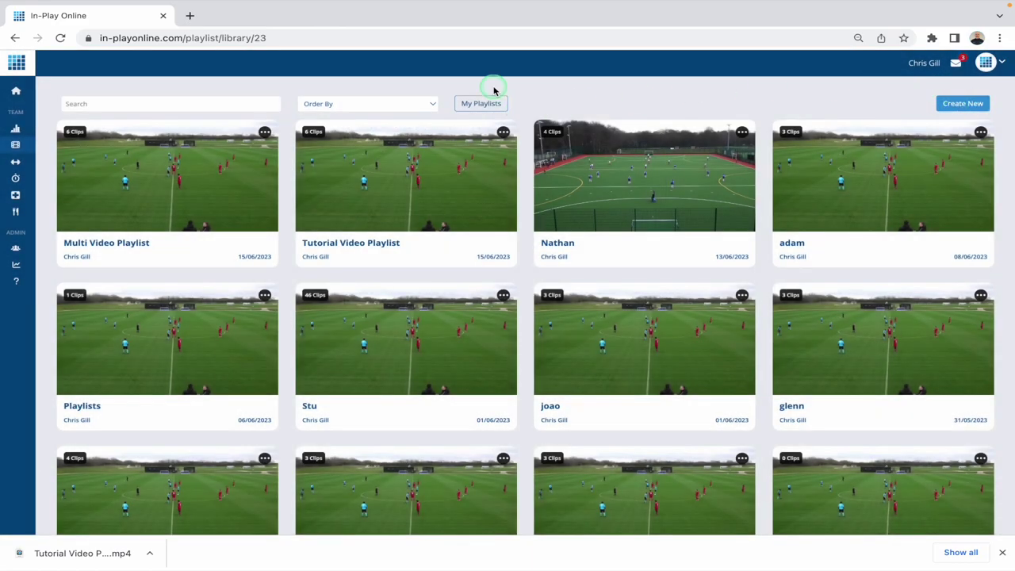
click(426, 103)
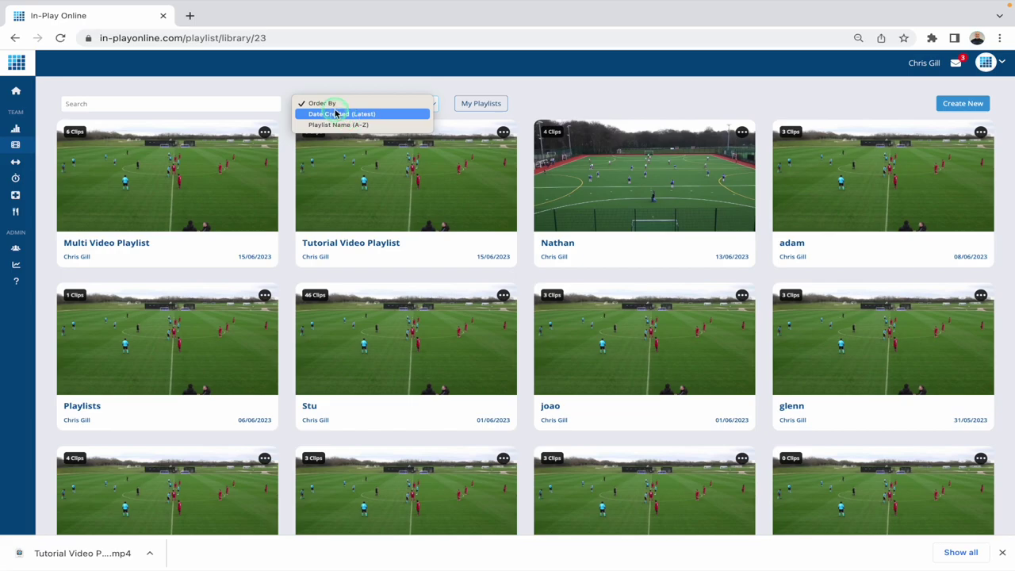
click(284, 73)
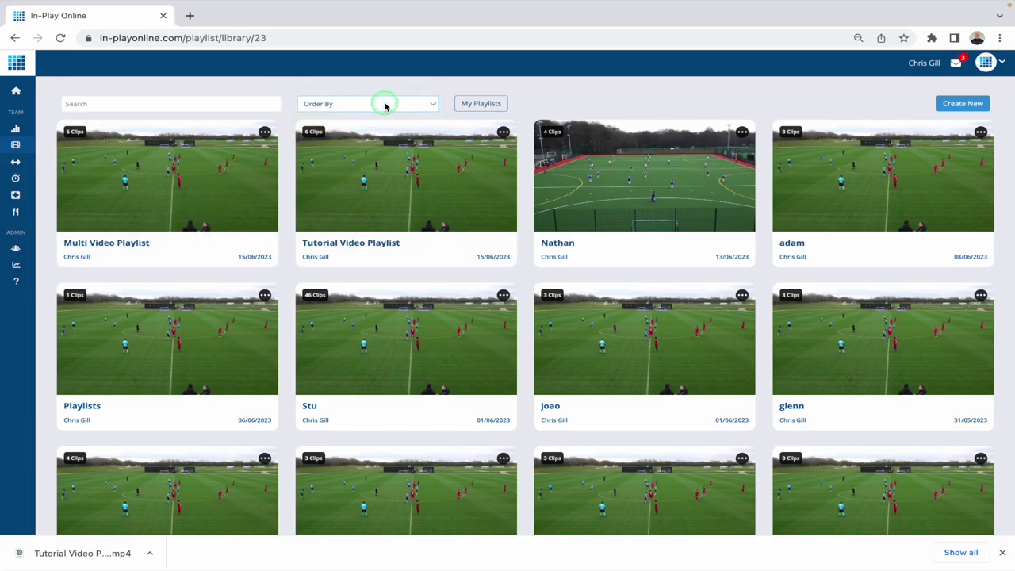
click(385, 103)
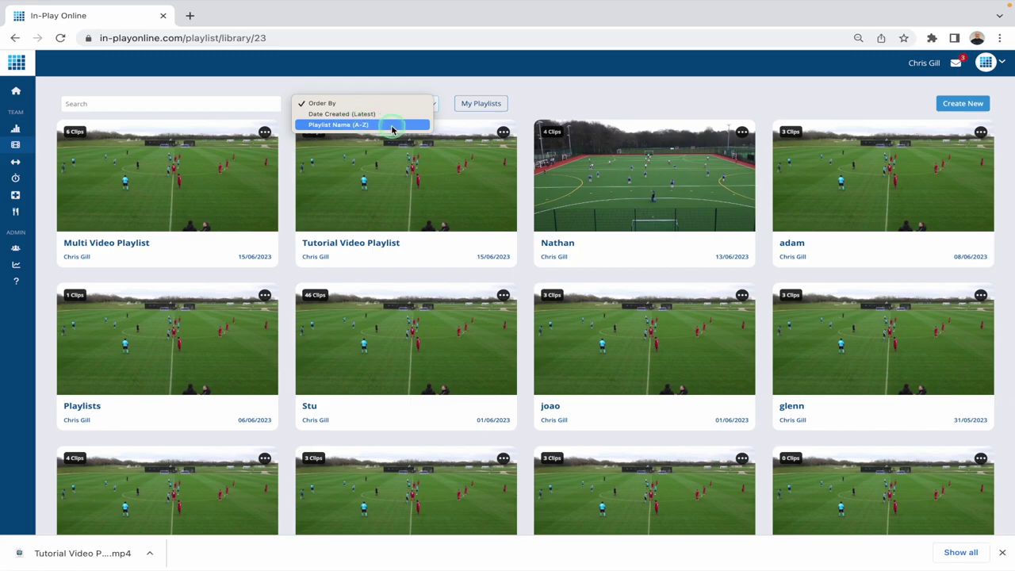
click(400, 80)
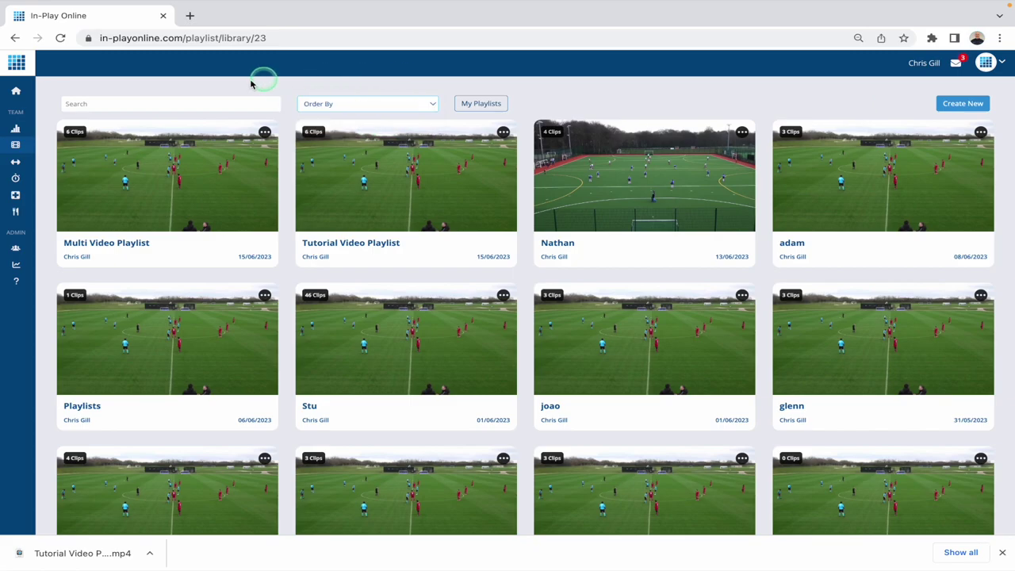
click(90, 103)
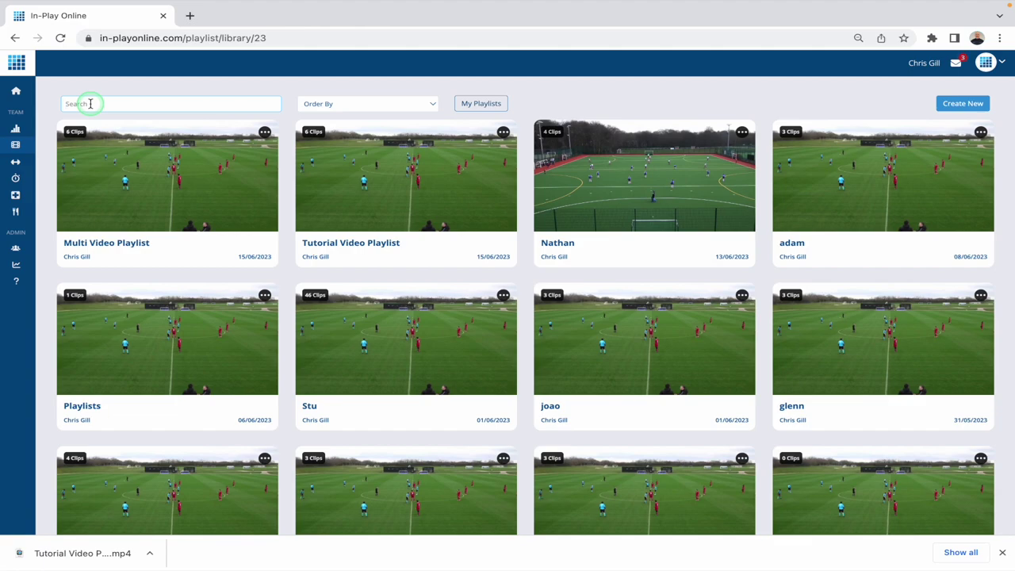
scroll(322, 331, down, 20)
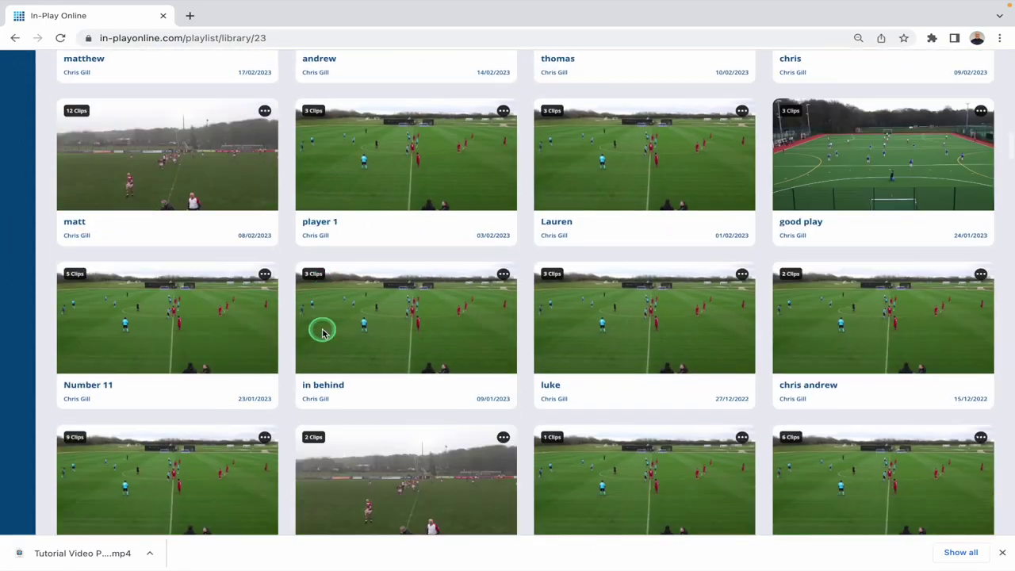
scroll(322, 332, up, 20)
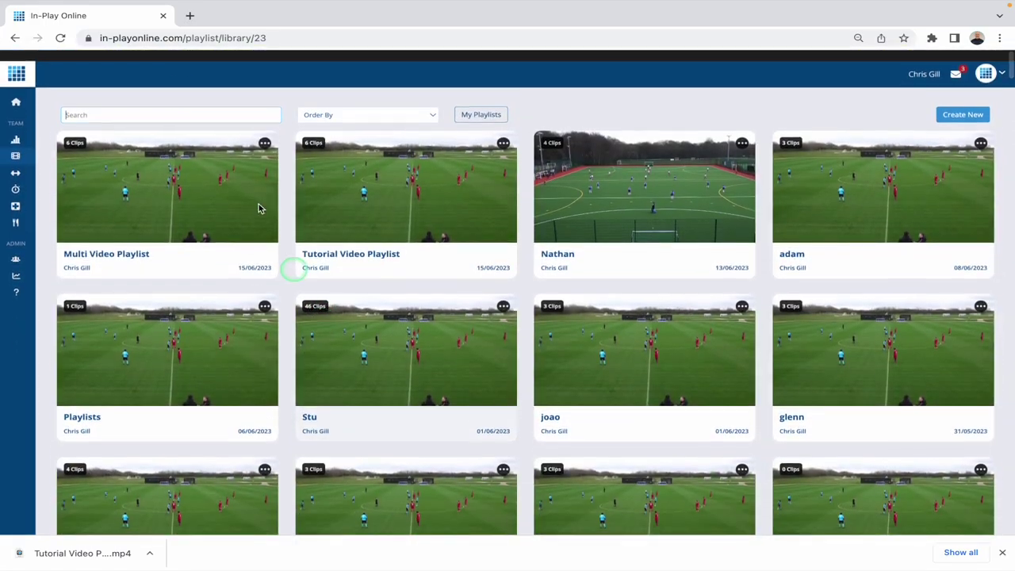
click(127, 115)
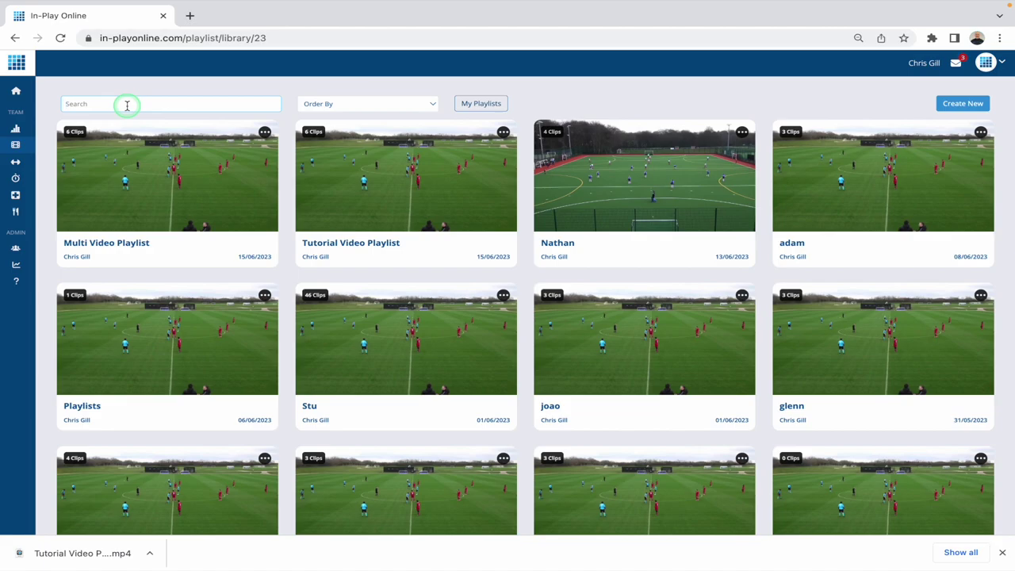
text(Inte)
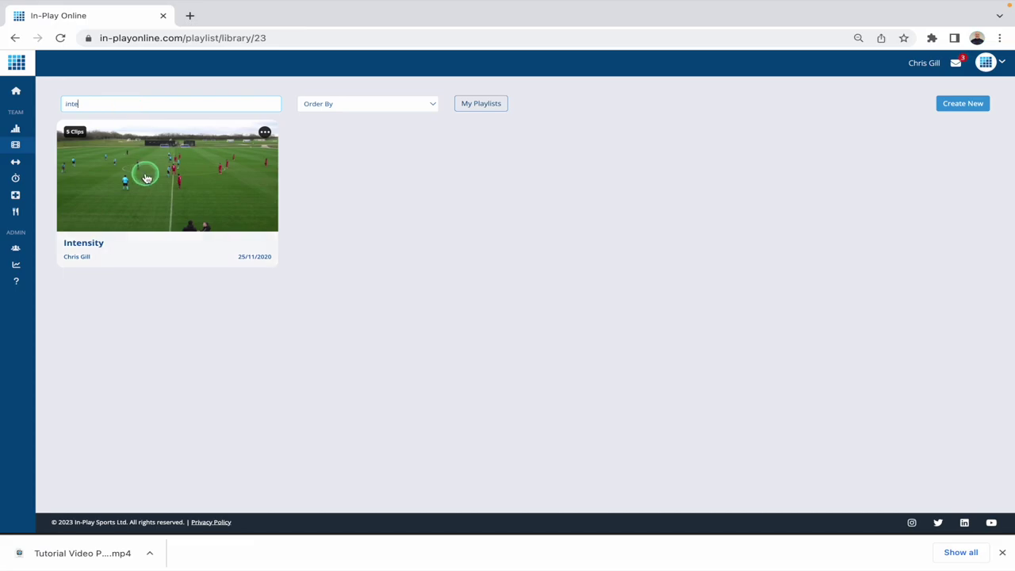
key(BackSpace)
key(BackSpace)
key(BackSpace)
key(BackSpace)
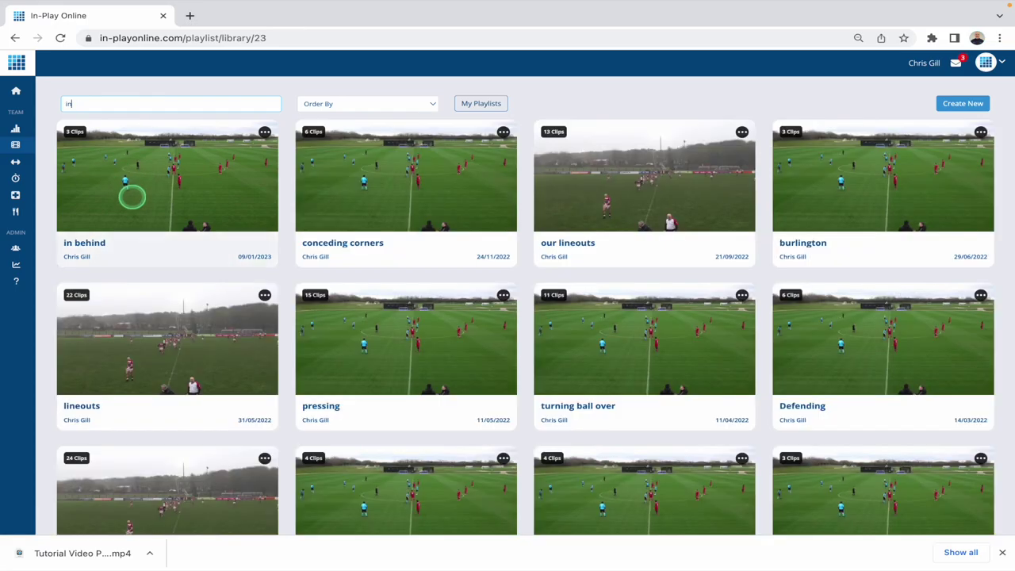
text(jo)
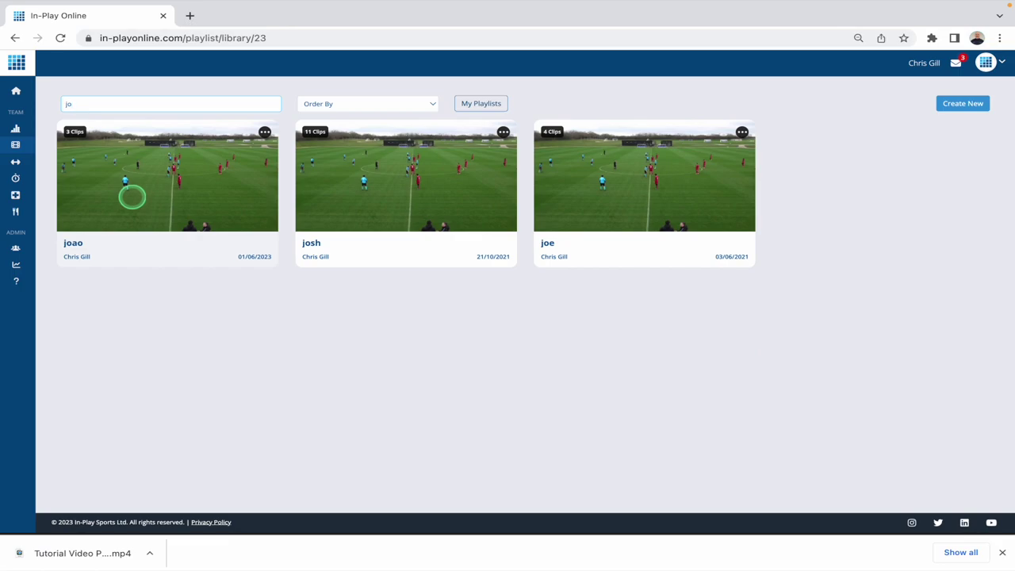
key(BackSpace)
key(BackSpace)
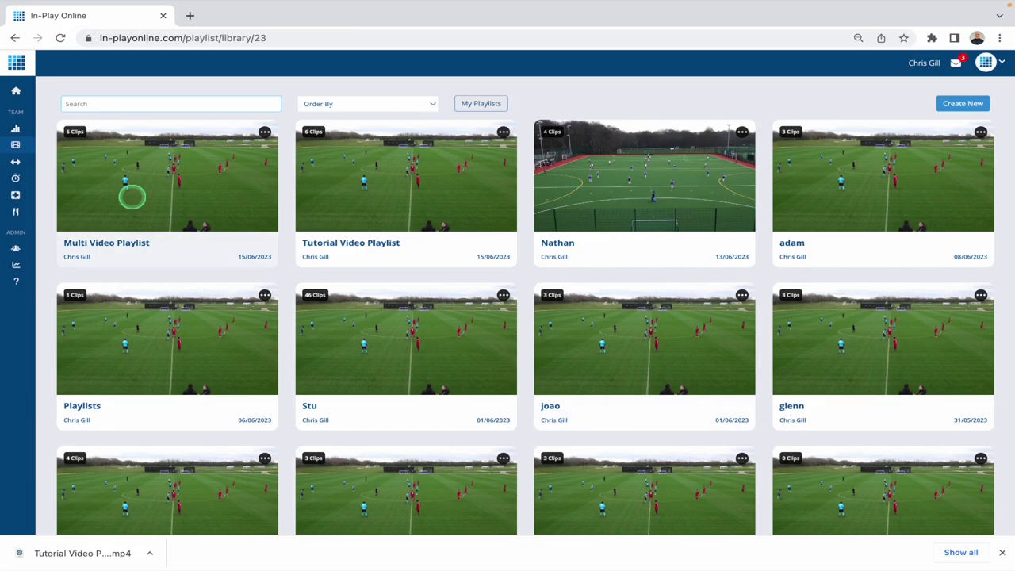